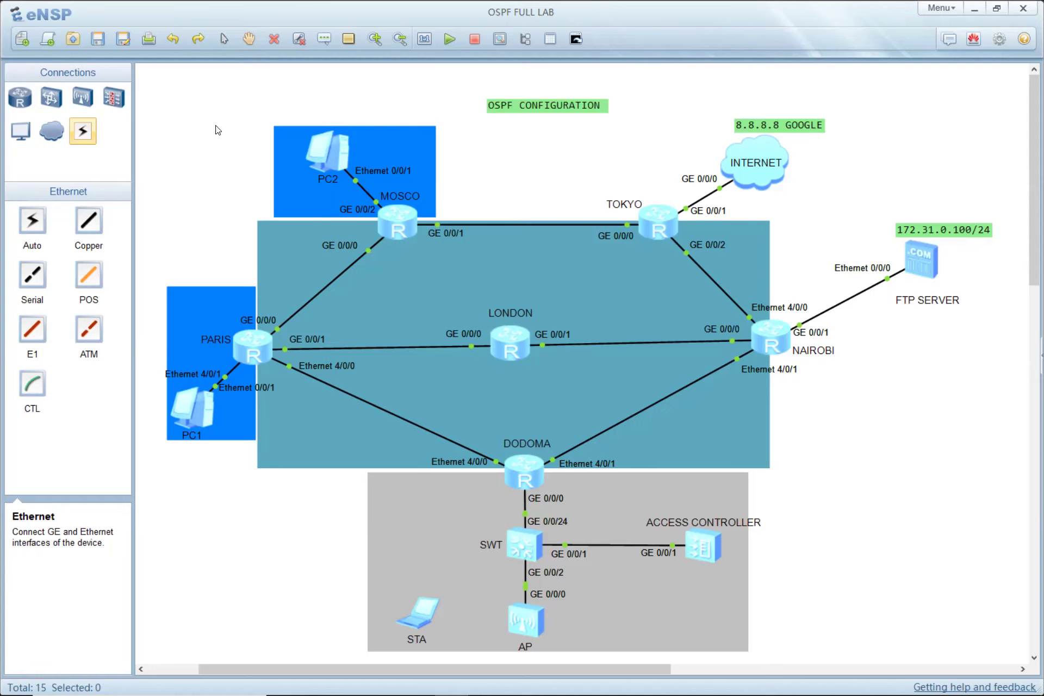
# Switch to the Notepad++ lab notes and add indented lines "cost" and "DR/BDR" under OSPF Configuration.
pyautogui.hotkey('alt', 'Tab')
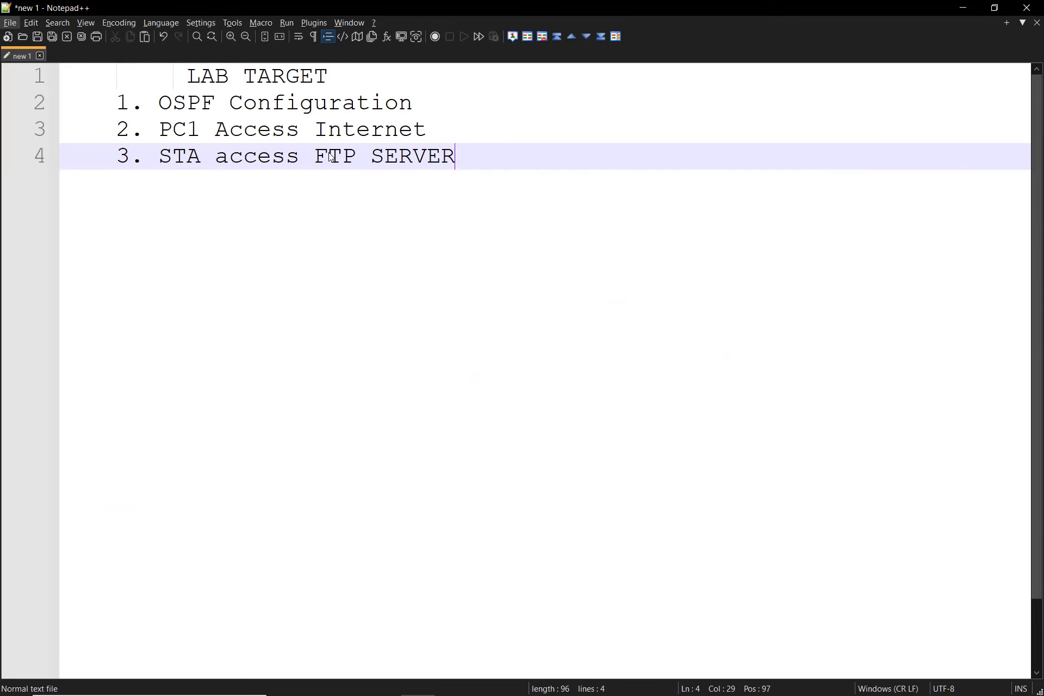
pyautogui.click(184, 103)
pyautogui.click(135, 103)
pyautogui.moveTo(429, 103); pyautogui.dragTo(174, 114)
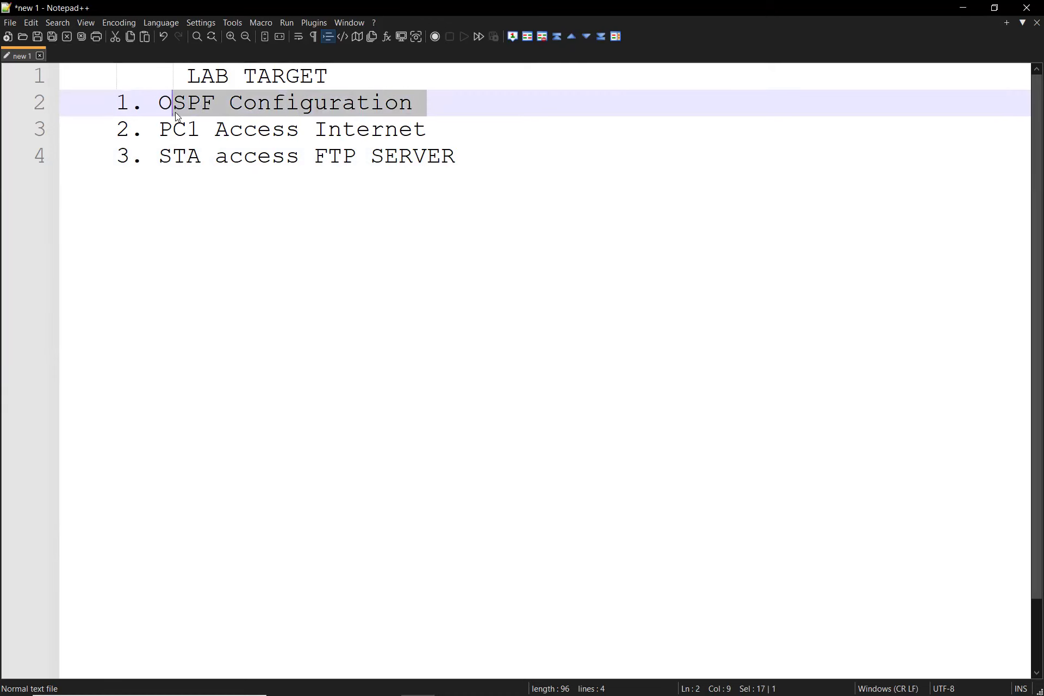
pyautogui.click(468, 104)
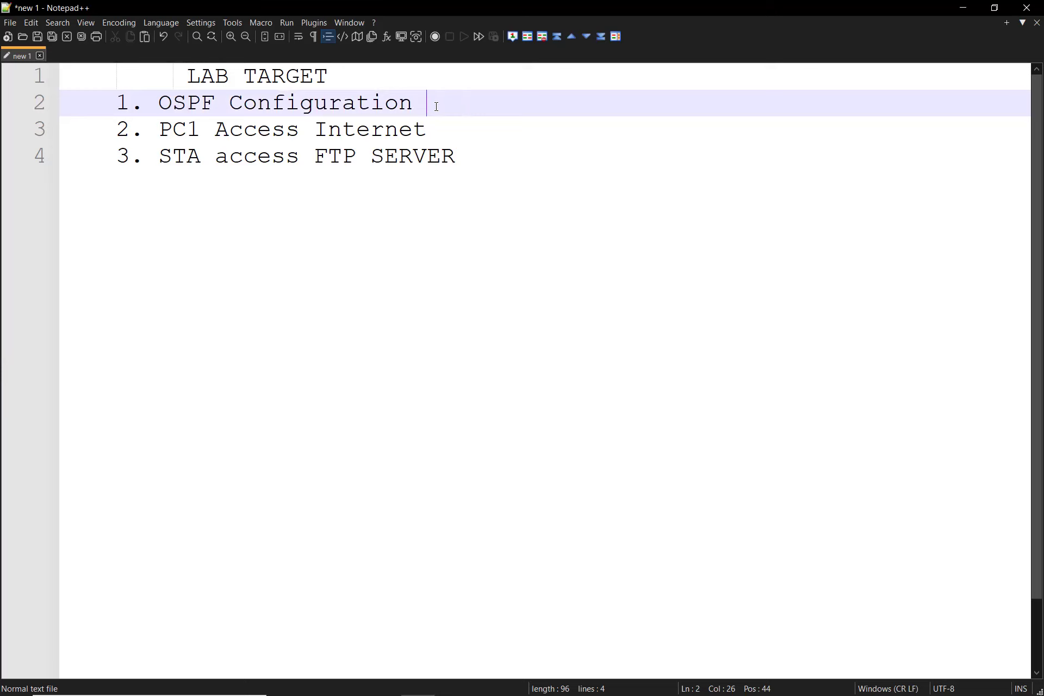
pyautogui.press('Return')
pyautogui.press('Tab')
pyautogui.write('cost')
pyautogui.press('Return')
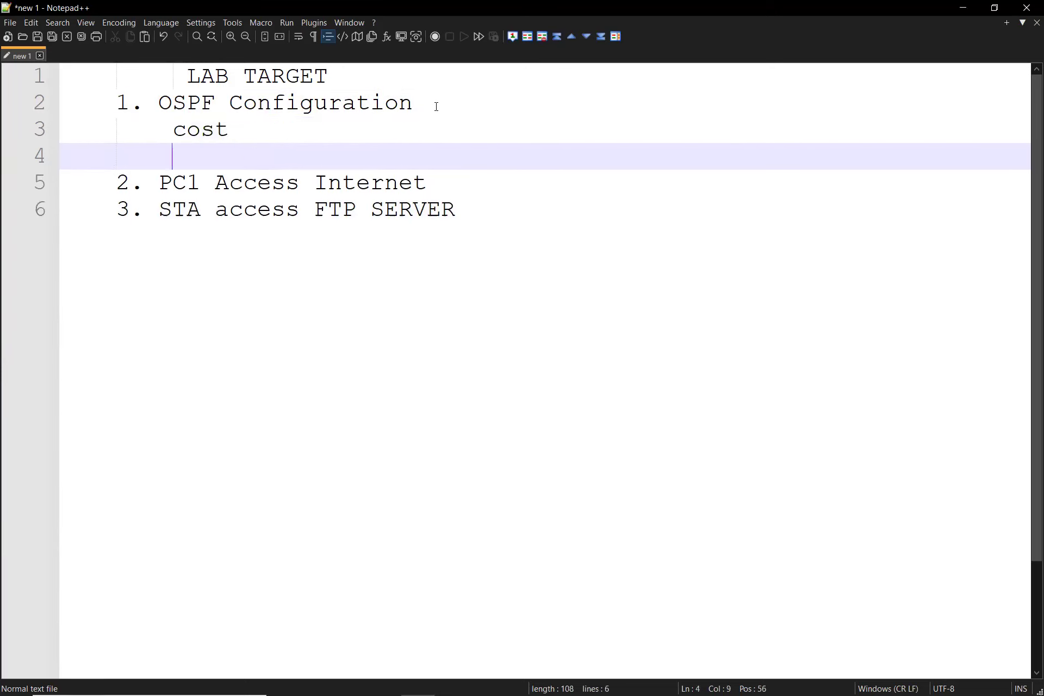
pyautogui.write('DR/BDR')
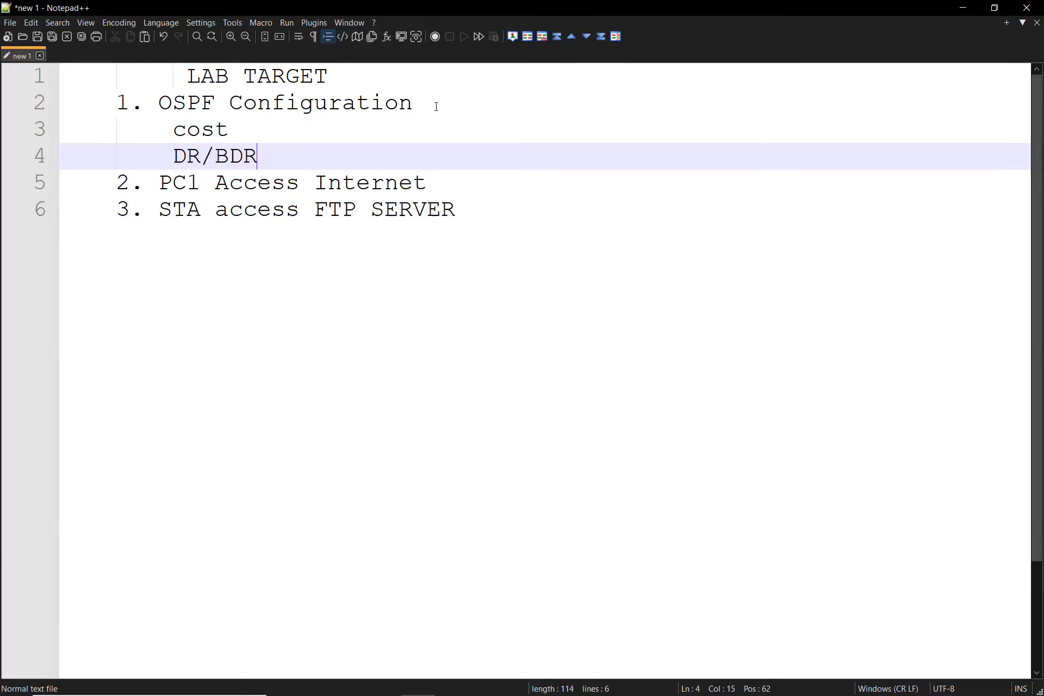
pyautogui.press('Return')
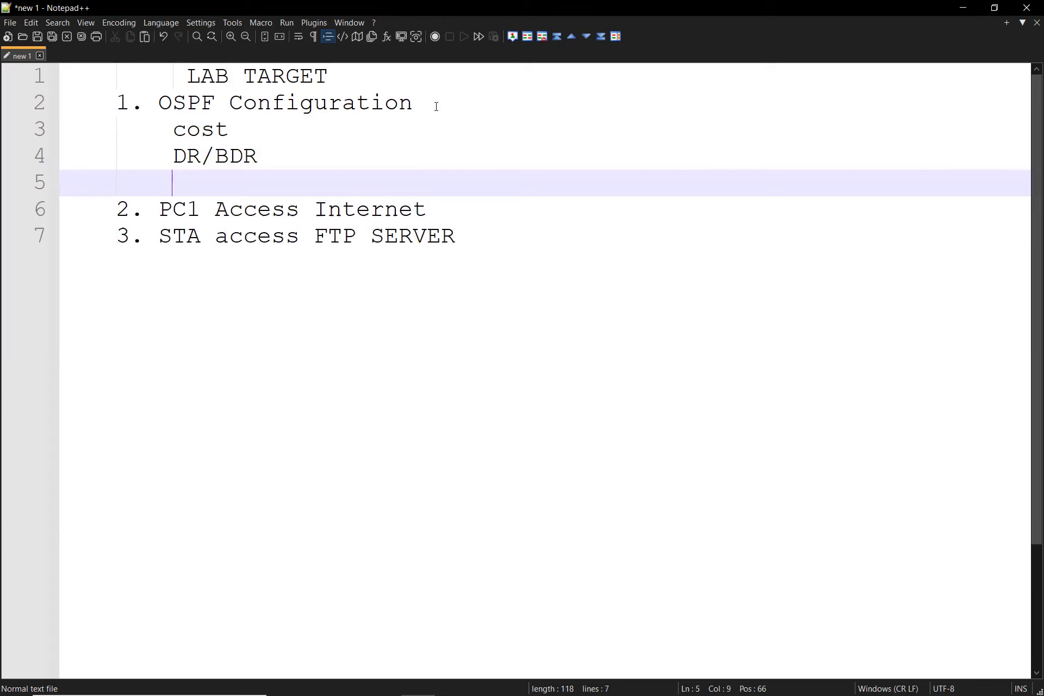
# Add the line "OSPF NETWORK(P2P P2MP, B, NBMA)" below DR/BDR in the lab target list.
pyautogui.write('OSPF NETWORK')
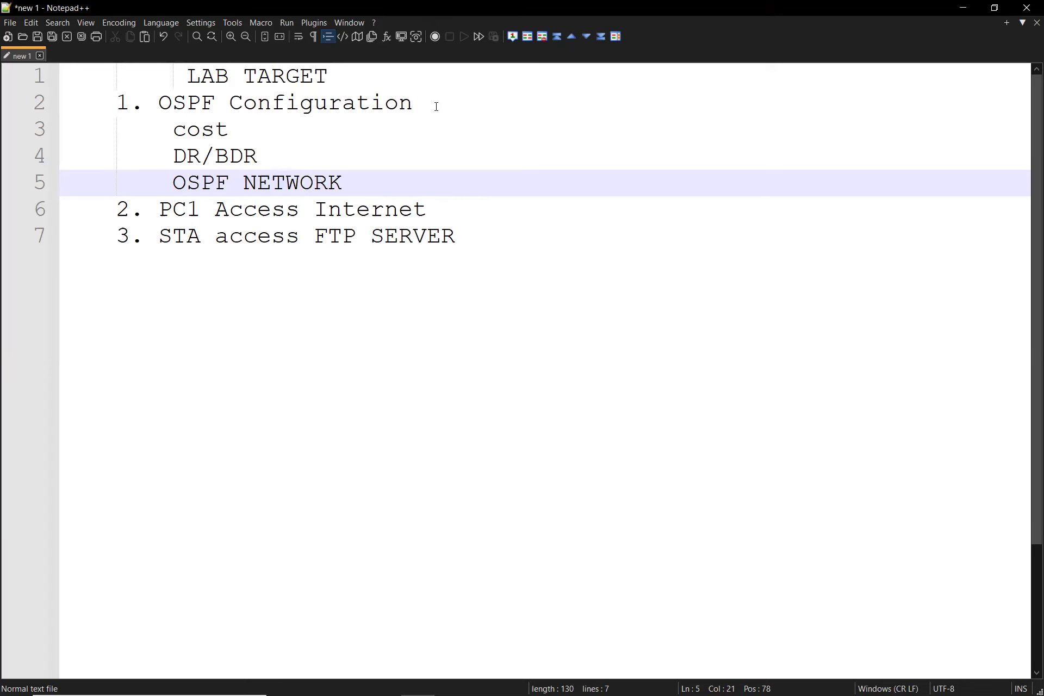
pyautogui.write('()')
pyautogui.press('Left')
pyautogui.write('P2')
pyautogui.write('P P')
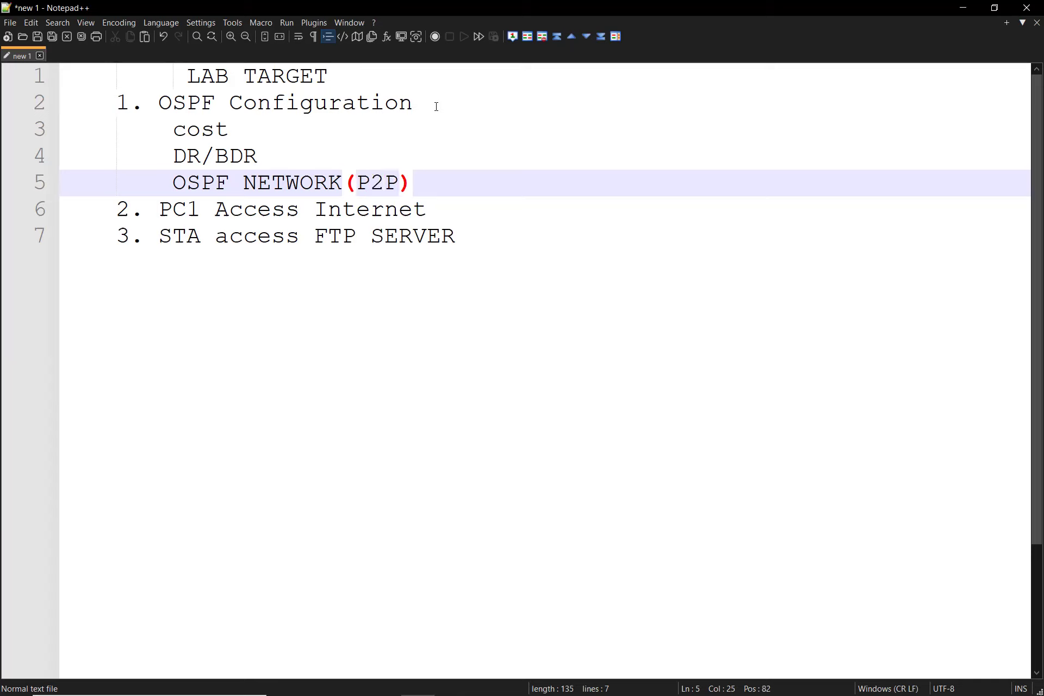
pyautogui.write('2P')
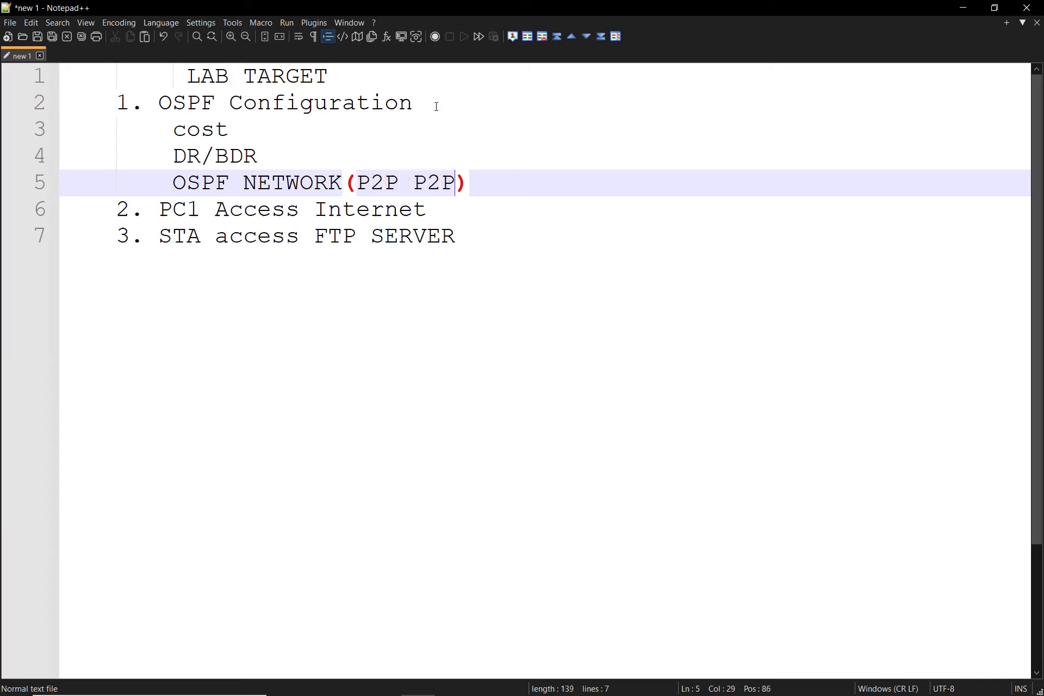
pyautogui.press('BackSpace')
pyautogui.write('MP')
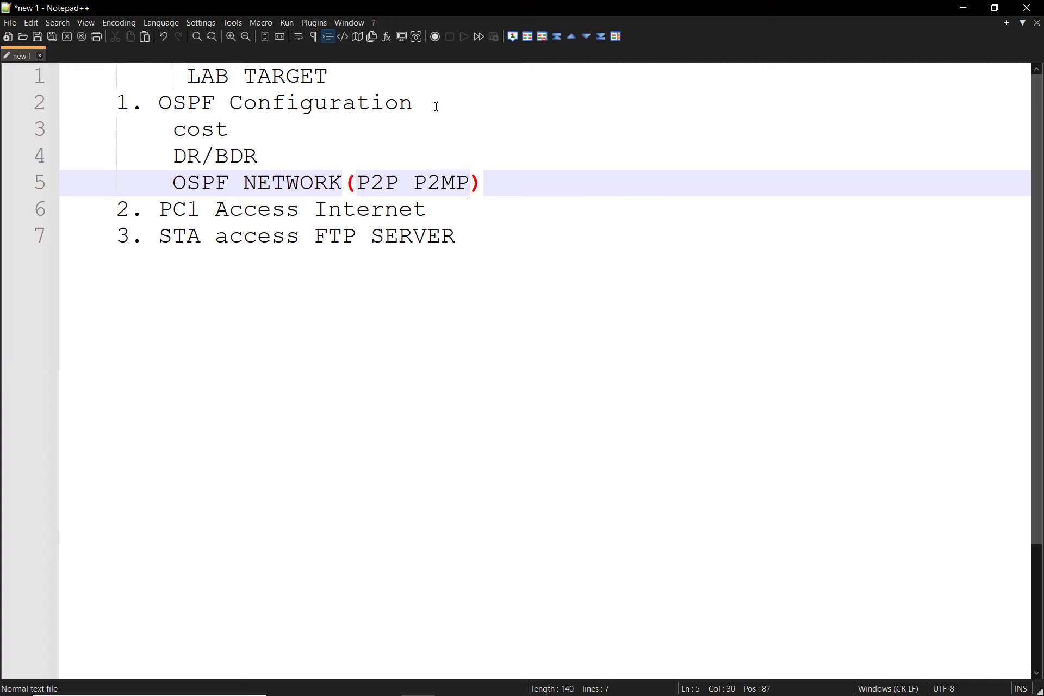
pyautogui.write(', B')
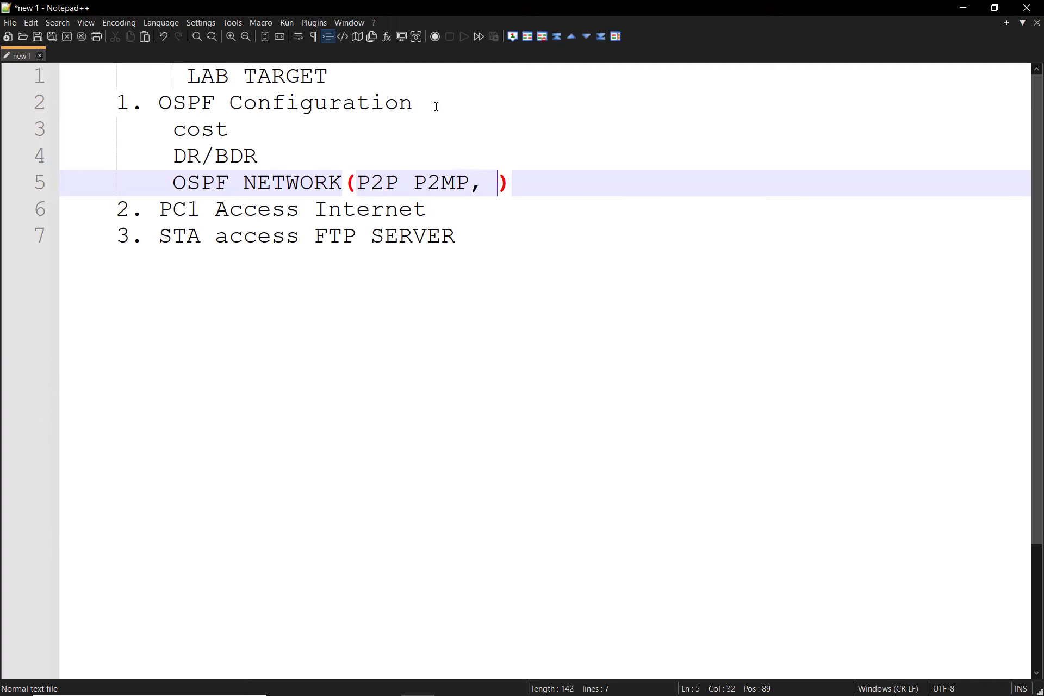
pyautogui.write('D')
pyautogui.press('BackSpace')
pyautogui.write(', NBMA')
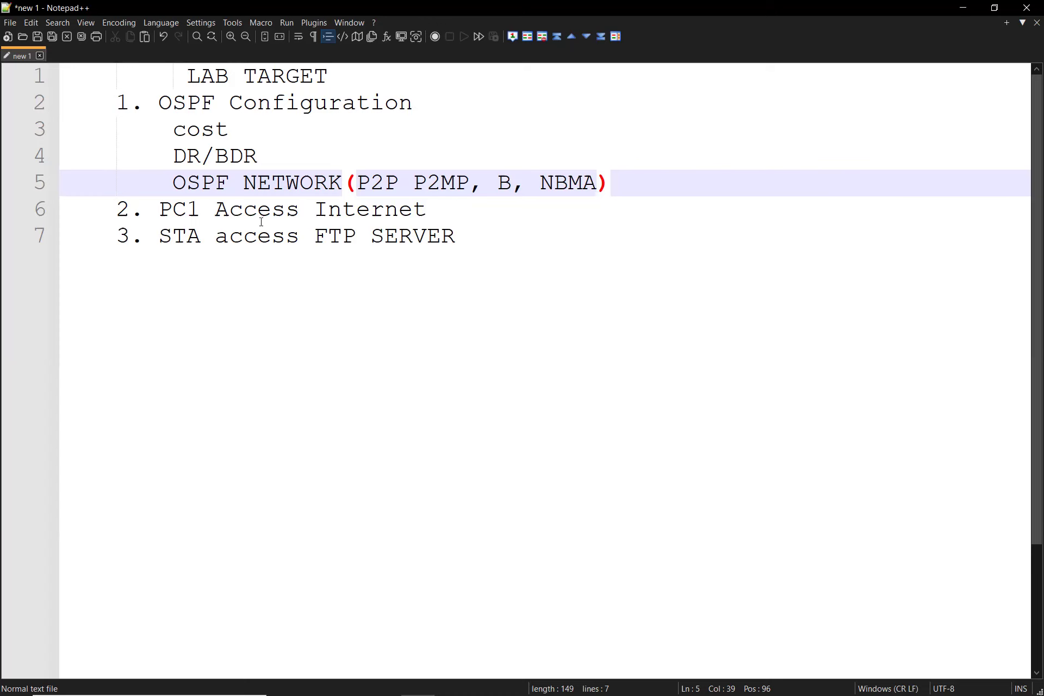
pyautogui.click(179, 210)
pyautogui.doubleClick(179, 209)
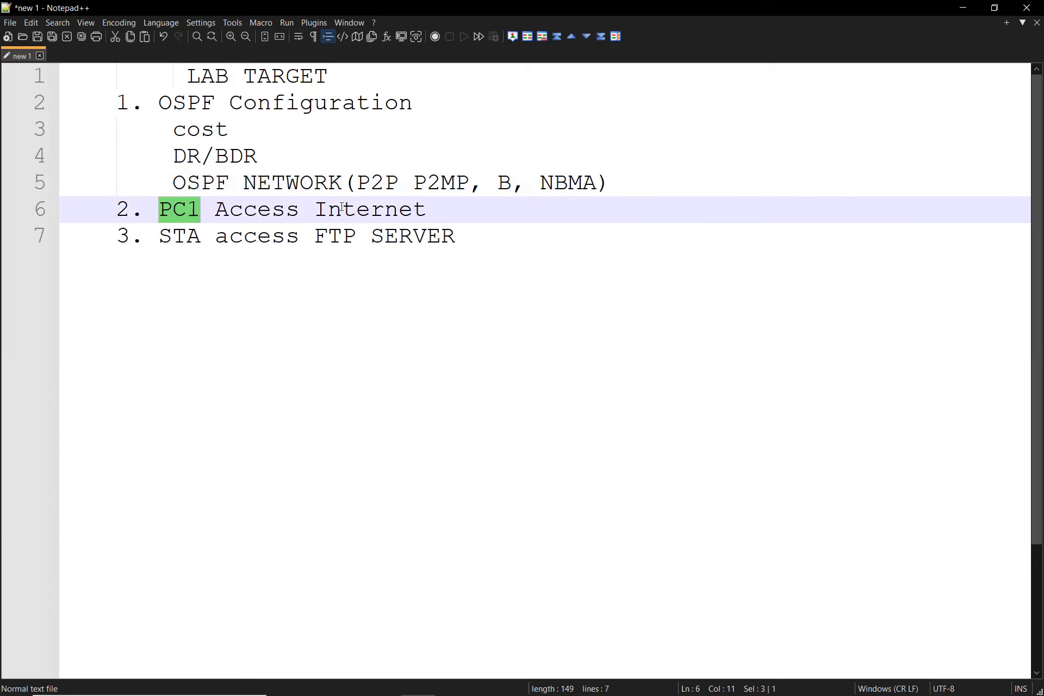
pyautogui.click(193, 209)
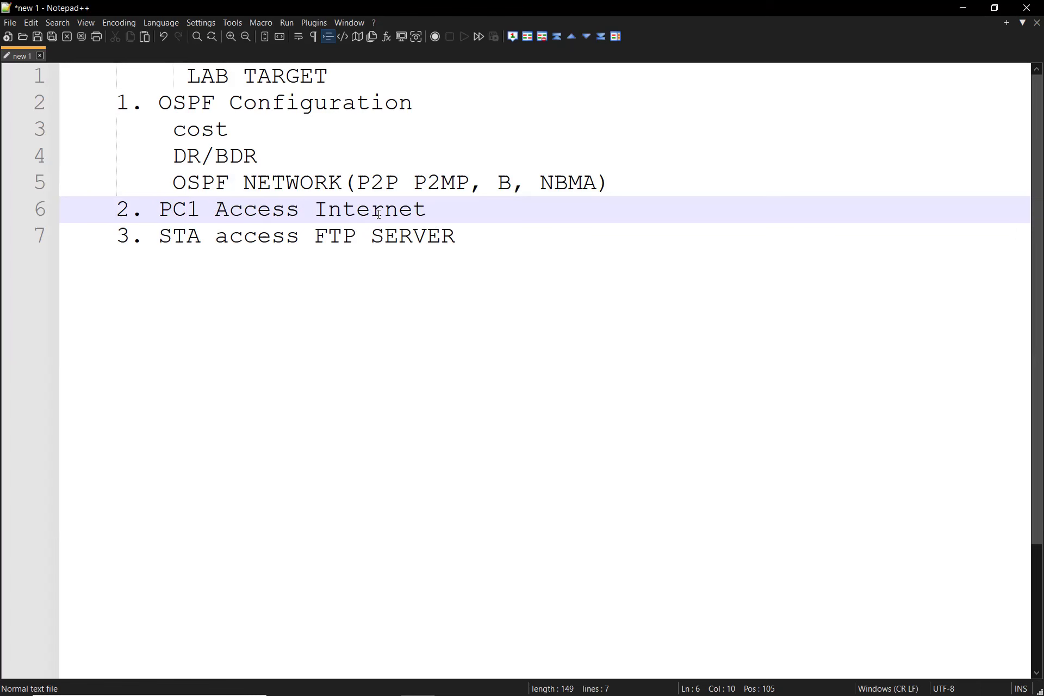
# Switch to the eNSP topology and move the PARIS, MOSCO and TOKYO labels onto their routers, shifting the STA laptop slightly down.
pyautogui.hotkey('alt', 'Tab')
pyautogui.hotkey('alt', 'Tab')
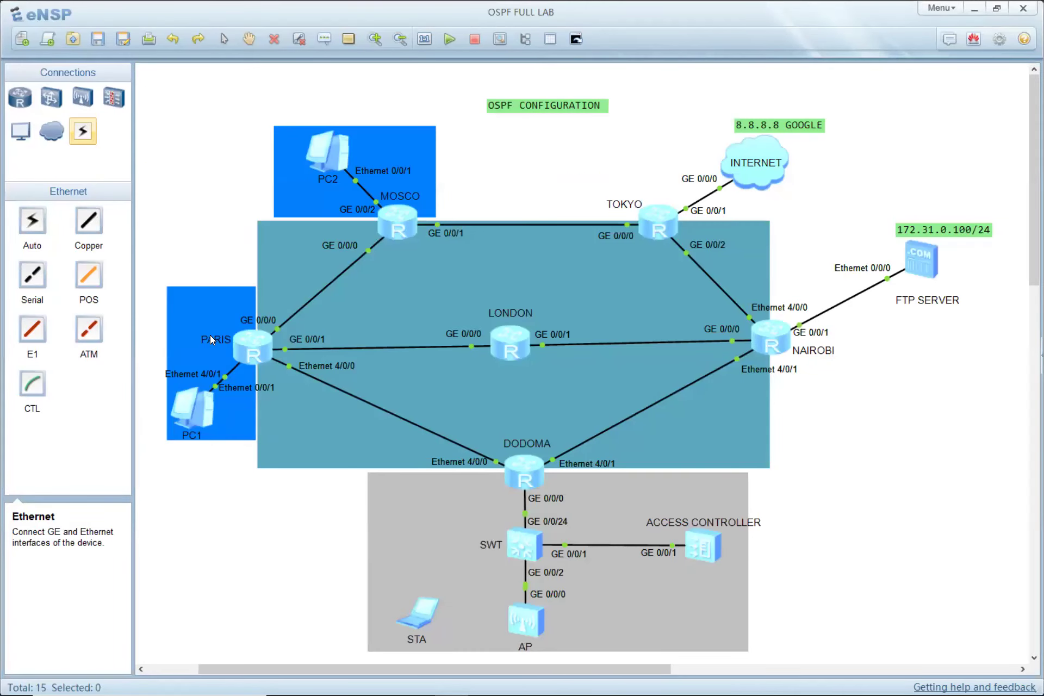
pyautogui.moveTo(217, 344); pyautogui.dragTo(240, 352)
pyautogui.moveTo(397, 188); pyautogui.dragTo(403, 223)
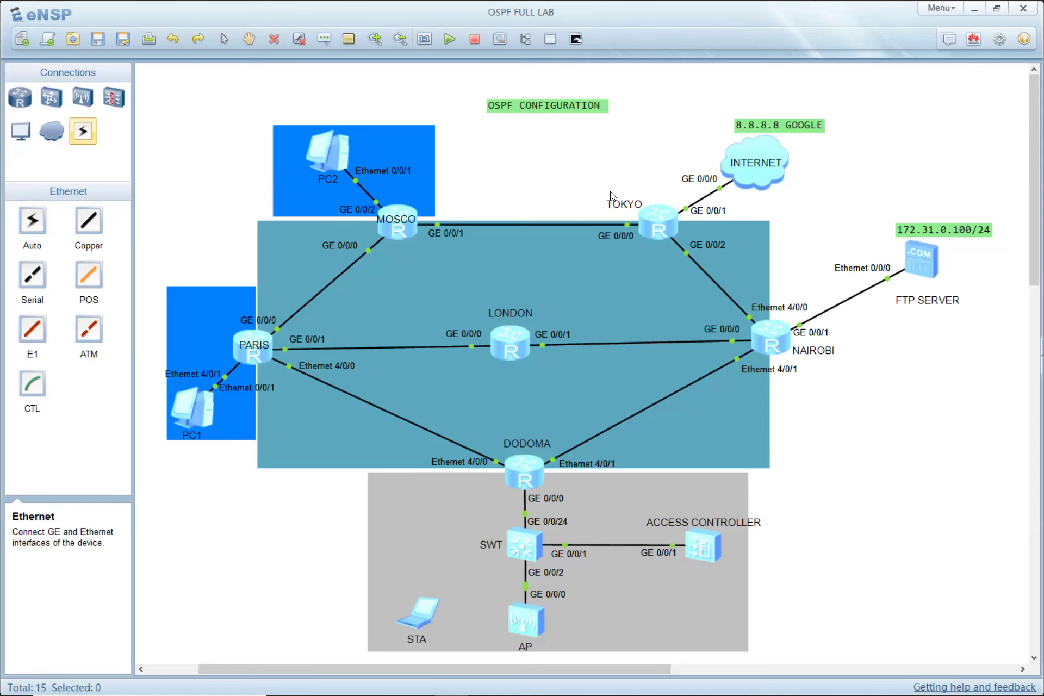
pyautogui.moveTo(645, 216); pyautogui.dragTo(679, 234)
pyautogui.moveTo(416, 622); pyautogui.dragTo(414, 629)
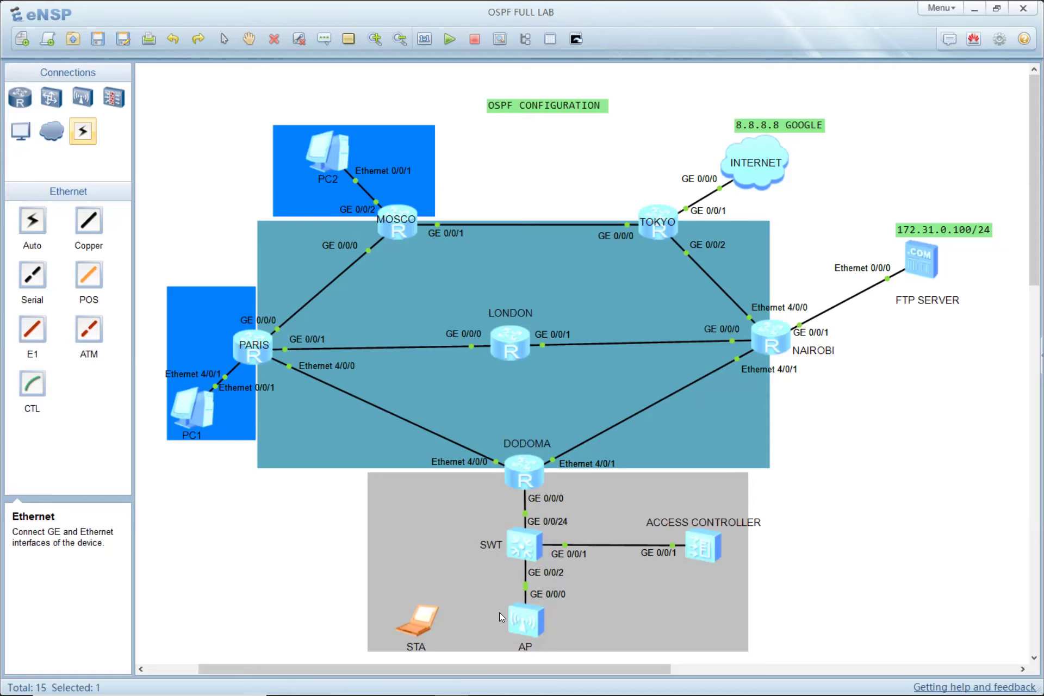
# Move the NAIROBI and DODOMA labels onto their routers and place the LONDON label just below its router.
pyautogui.hotkey('alt', 'Tab')
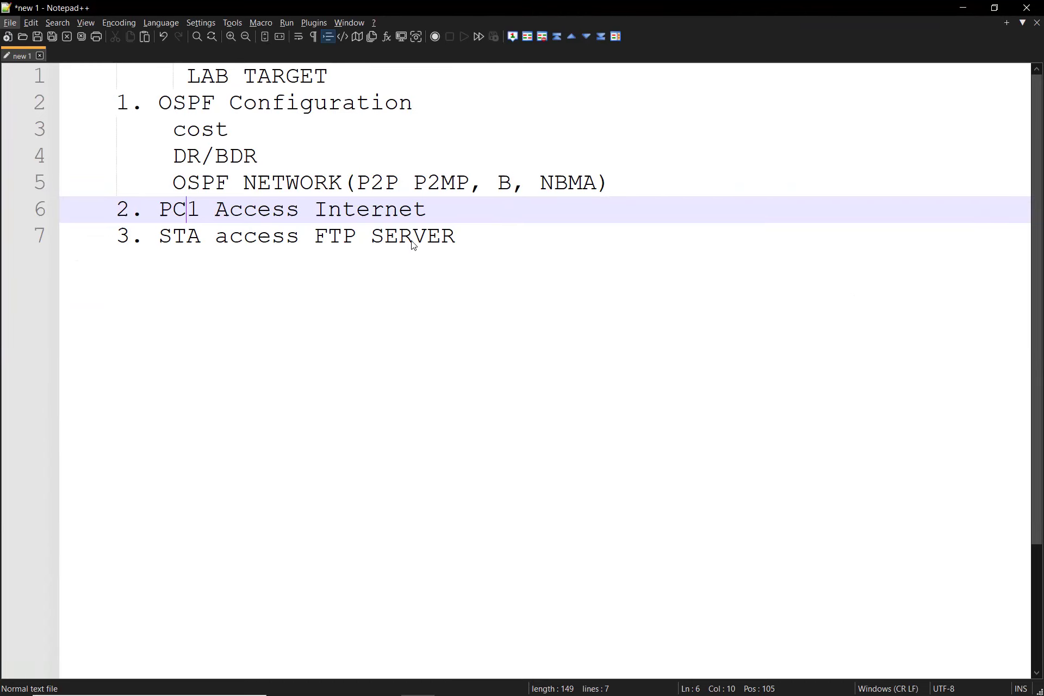
pyautogui.hotkey('alt', 'Tab')
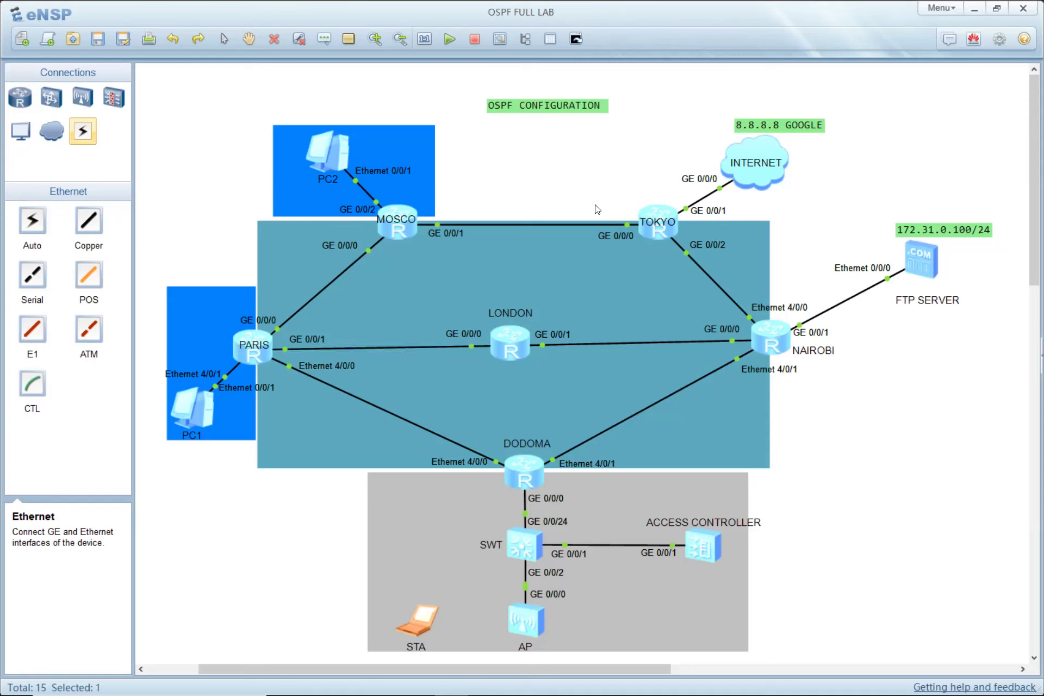
pyautogui.moveTo(825, 355); pyautogui.dragTo(781, 339)
pyautogui.moveTo(498, 314); pyautogui.dragTo(500, 342)
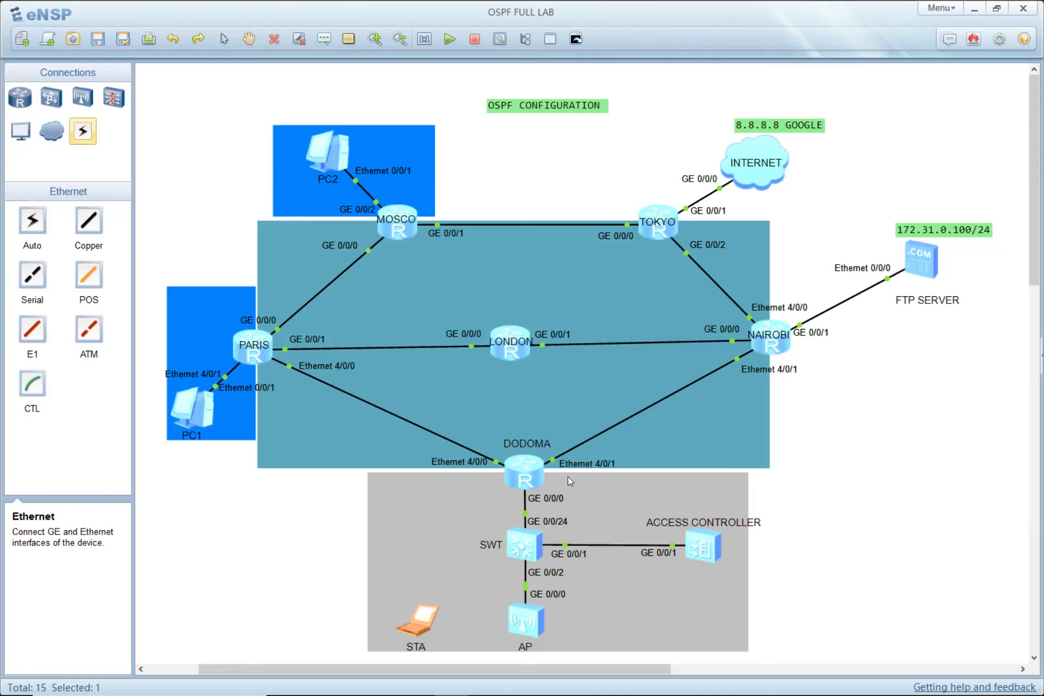
pyautogui.moveTo(525, 439); pyautogui.dragTo(522, 462)
pyautogui.moveTo(512, 346); pyautogui.dragTo(515, 368)
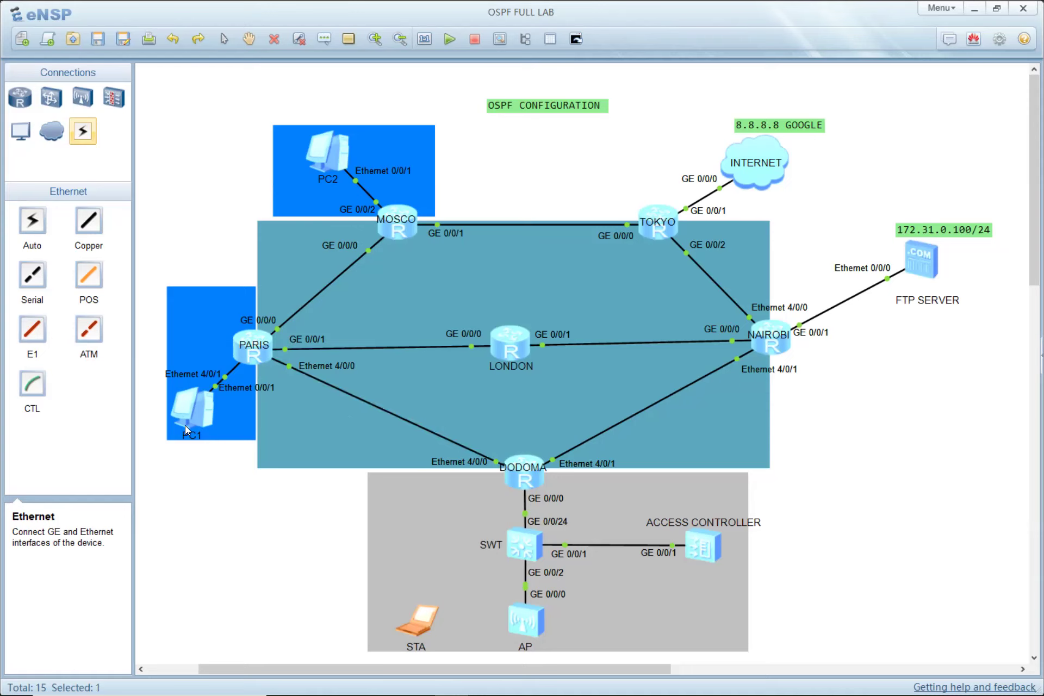
# Move TOKYO's GE 0/0/0 interface label beneath its router and shift the STA laptop slightly further down.
pyautogui.moveTo(784, 173)
pyautogui.mouseDown()
pyautogui.moveTo(855, 150)
pyautogui.moveTo(645, 261)
pyautogui.moveTo(757, 172)
pyautogui.moveTo(783, 173)
pyautogui.mouseUp()
pyautogui.click(821, 170)
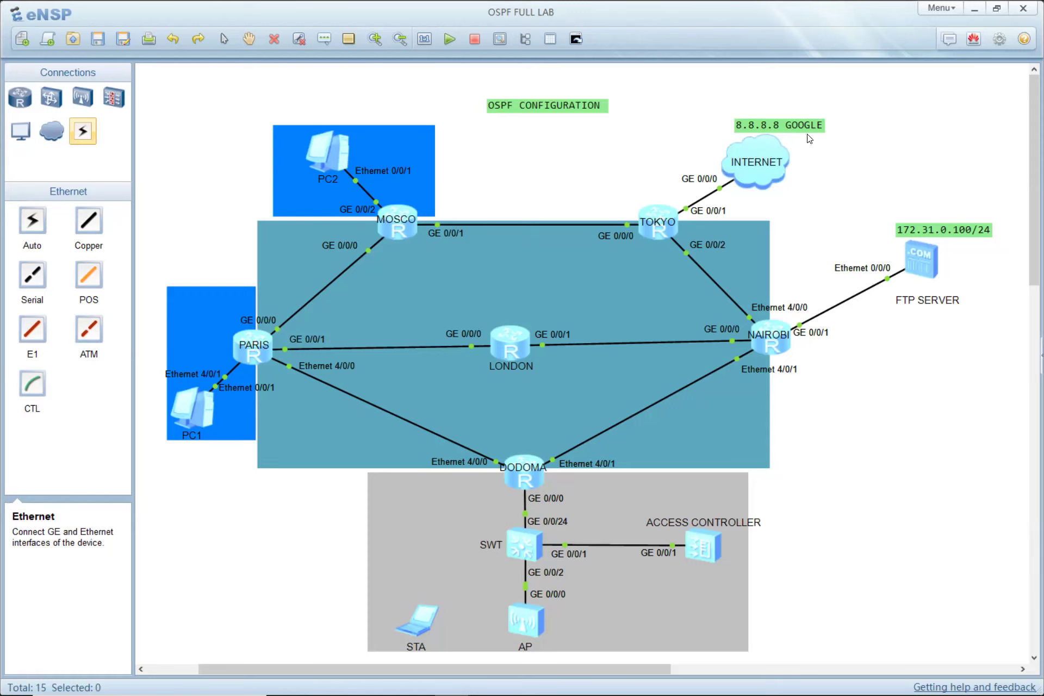
pyautogui.moveTo(630, 238); pyautogui.dragTo(665, 236)
pyautogui.moveTo(414, 628); pyautogui.dragTo(413, 635)
pyautogui.click(356, 622)
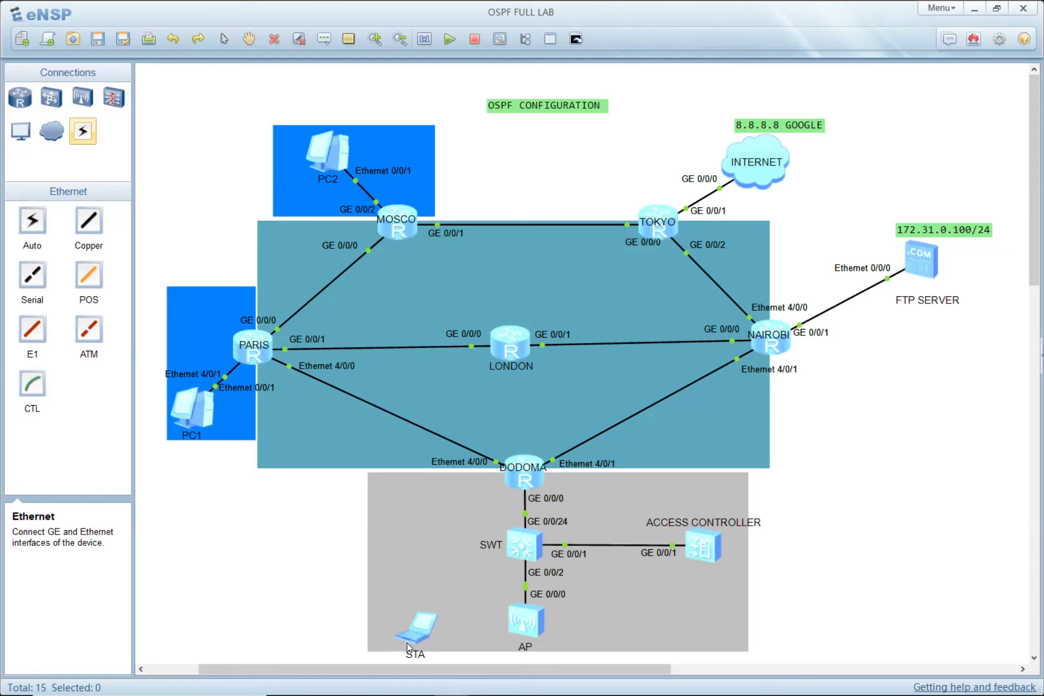
# Fine-tune the DODOMA, FTP SERVER, NAIROBI and MOSCO label positions beside their devices and move the STA laptop back up.
pyautogui.moveTo(531, 474); pyautogui.dragTo(535, 483)
pyautogui.moveTo(933, 303); pyautogui.dragTo(936, 295)
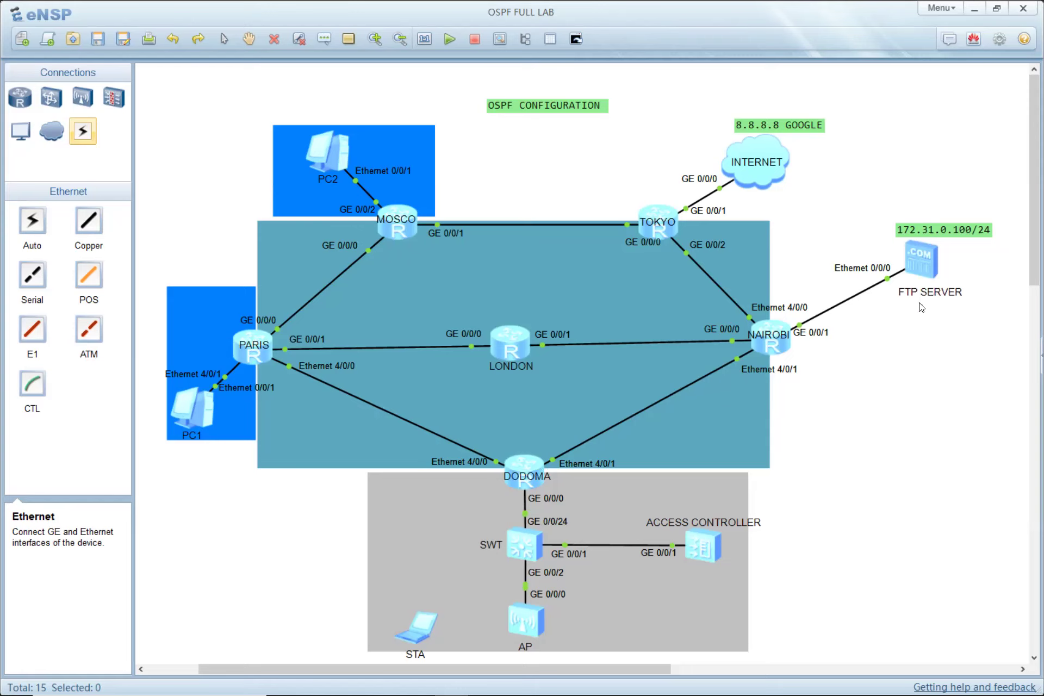
pyautogui.moveTo(778, 338); pyautogui.dragTo(780, 349)
pyautogui.moveTo(397, 221); pyautogui.dragTo(397, 228)
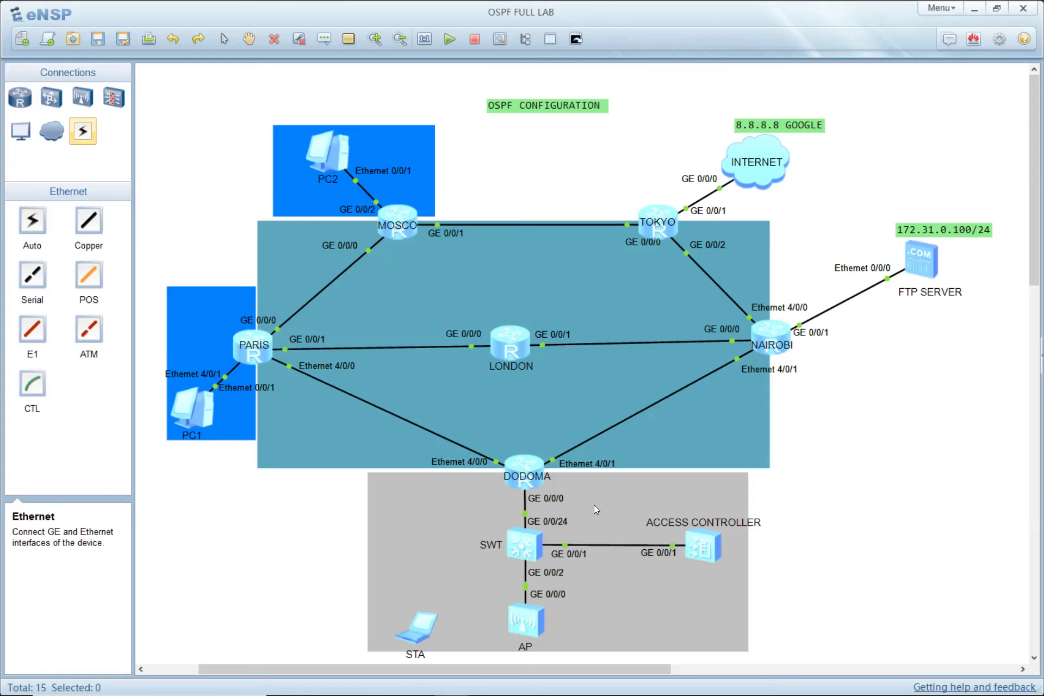
pyautogui.moveTo(420, 625)
pyautogui.mouseDown()
pyautogui.moveTo(405, 613)
pyautogui.moveTo(419, 616)
pyautogui.mouseUp()
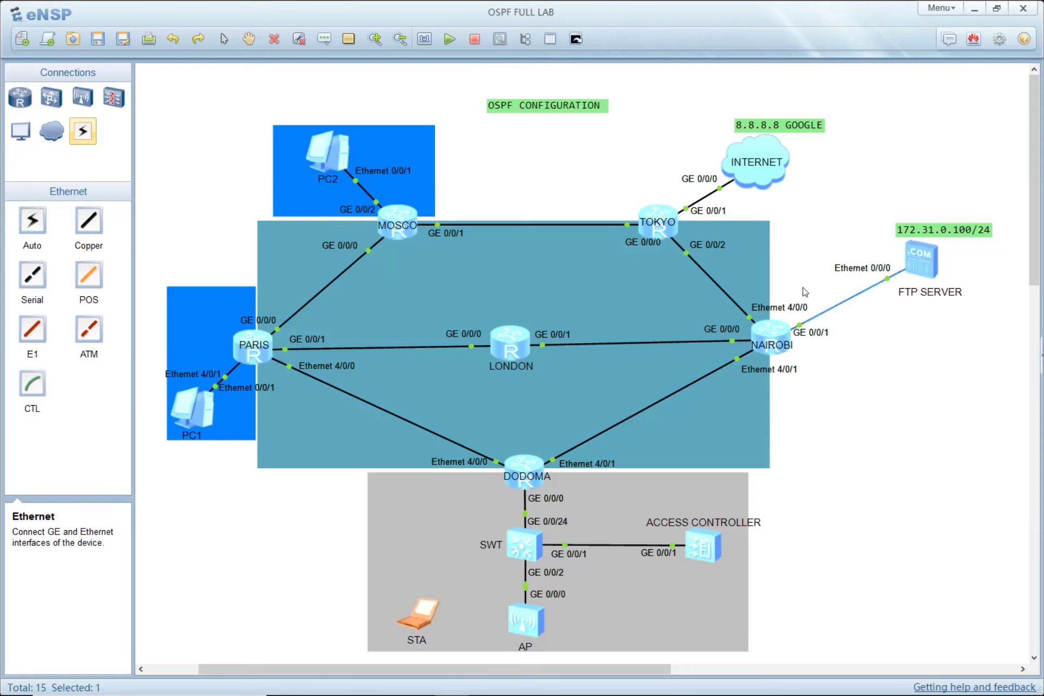